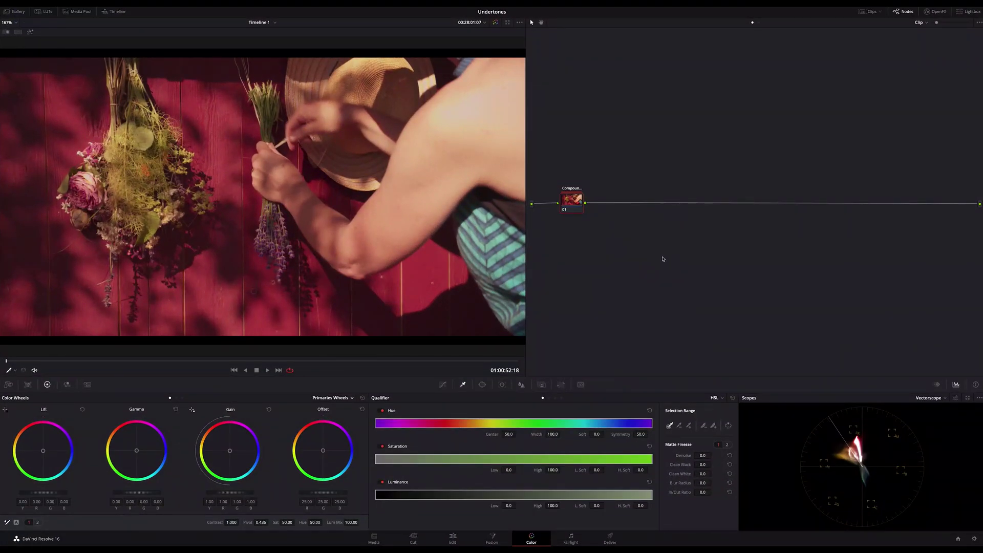
Step: Add serial node 02 and key it on luminance only, roughly 48.6 to 65.7
mouse_move(573, 202)
mouse_down()
mouse_move(573, 191)
mouse_move(572, 212)
mouse_move(573, 201)
mouse_up()
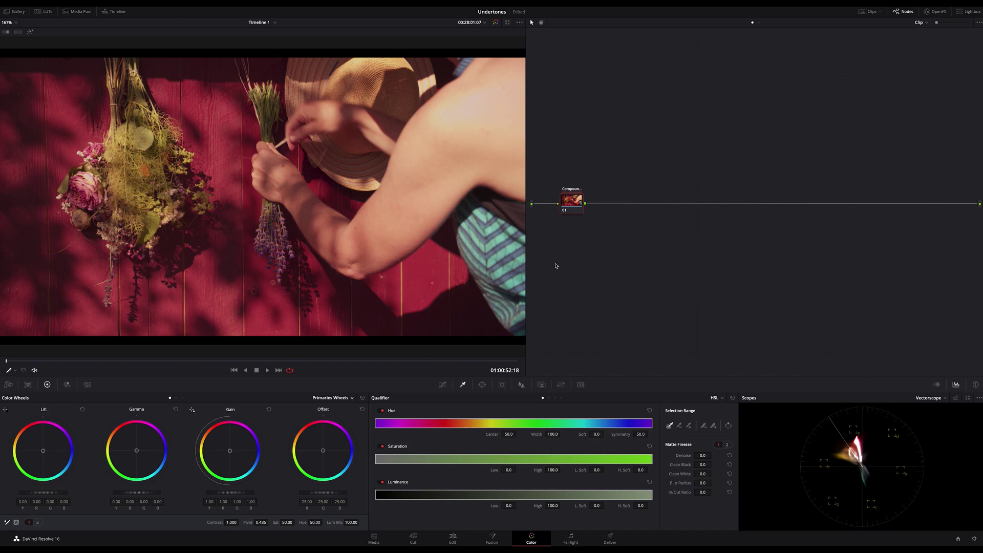
key(alt+s)
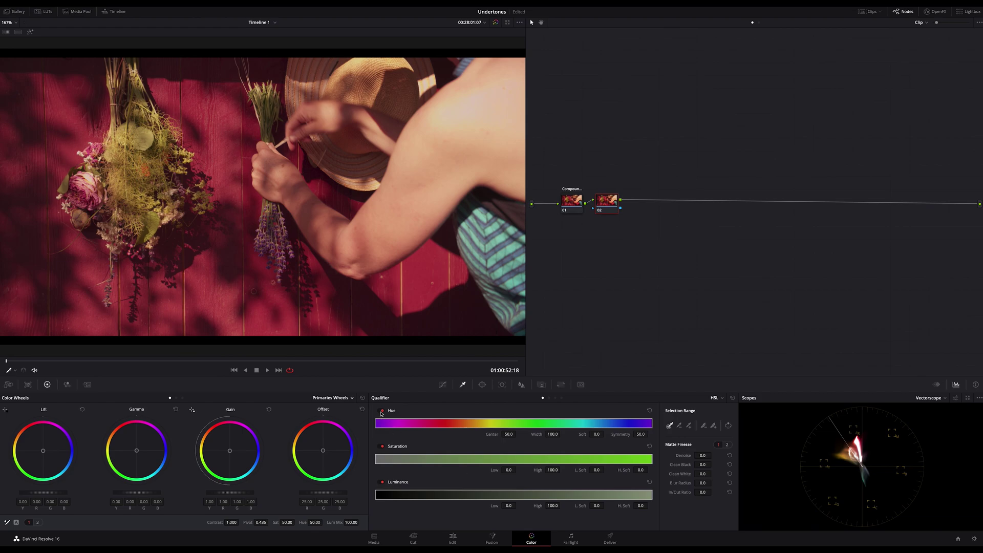
click(382, 450)
drag(375, 495, 556, 496)
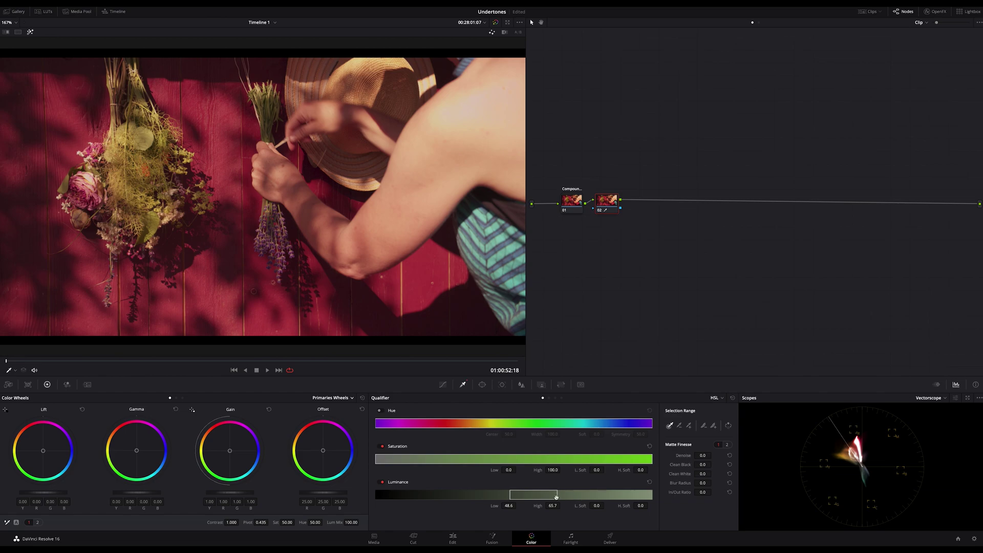
Step: Narrow node 02's key to a soft luminance band of 50.3–56.1, excluding low-saturation pixels
drag(556, 496, 537, 496)
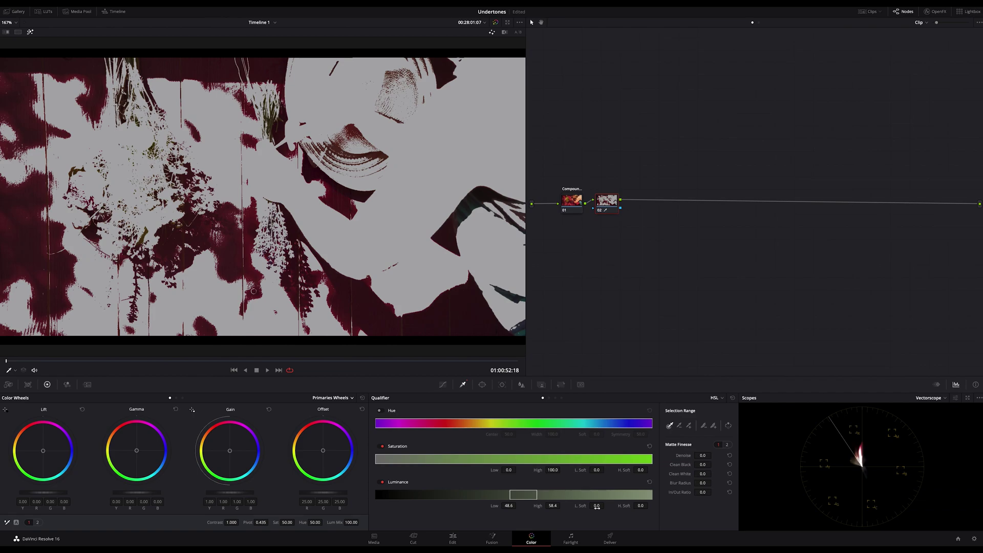
drag(606, 506, 606, 505)
drag(650, 505, 650, 505)
drag(376, 459, 382, 459)
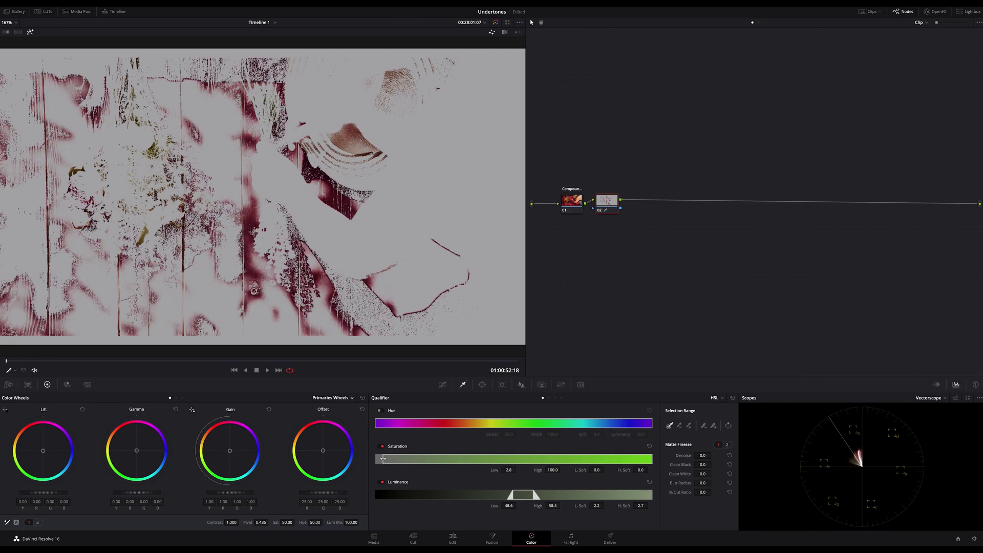
drag(596, 470, 606, 470)
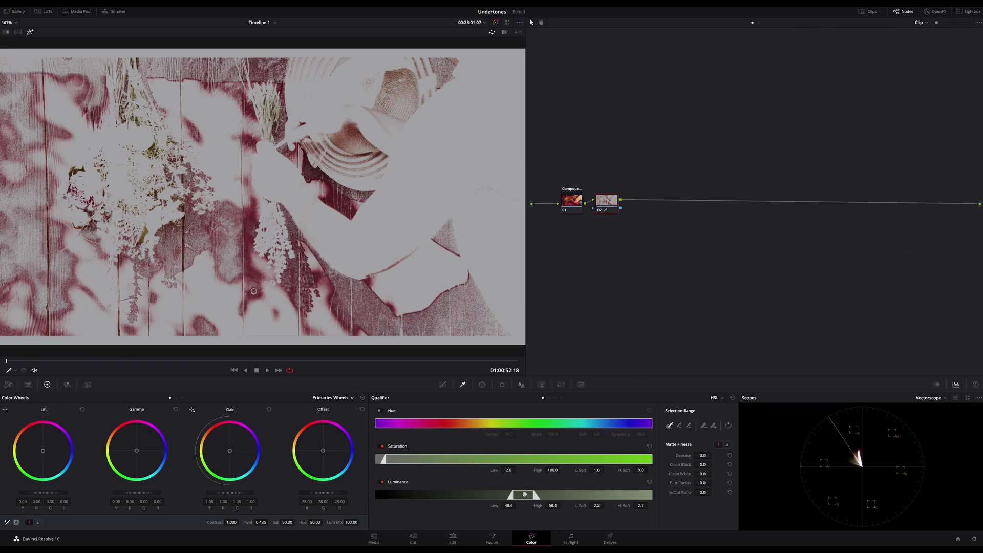
mouse_move(525, 494)
mouse_down()
mouse_move(536, 495)
mouse_move(524, 494)
mouse_up()
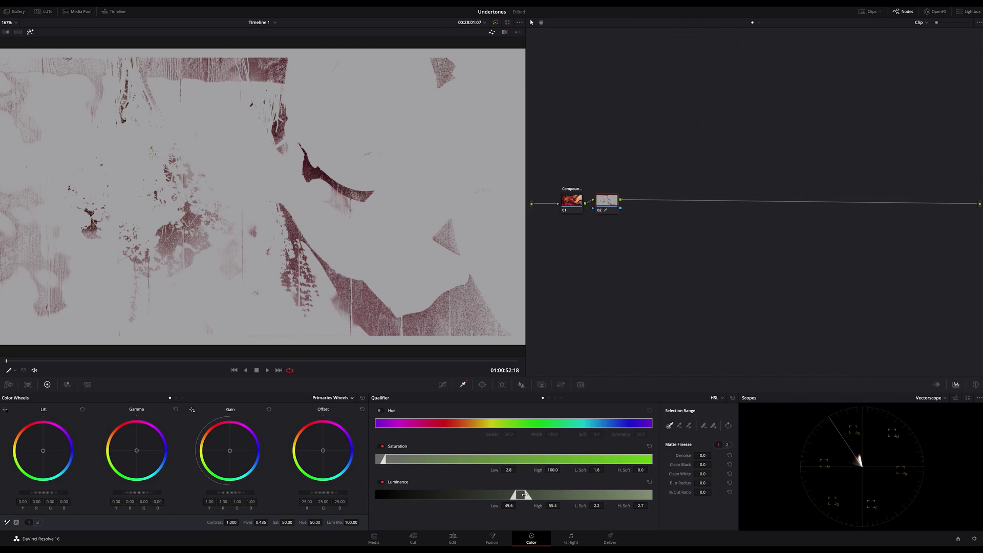
drag(524, 494, 527, 495)
Step: Shift node 02's keyed offset toward blue, compare it on and off, and lower Saturation Low slightly
key(shift+h)
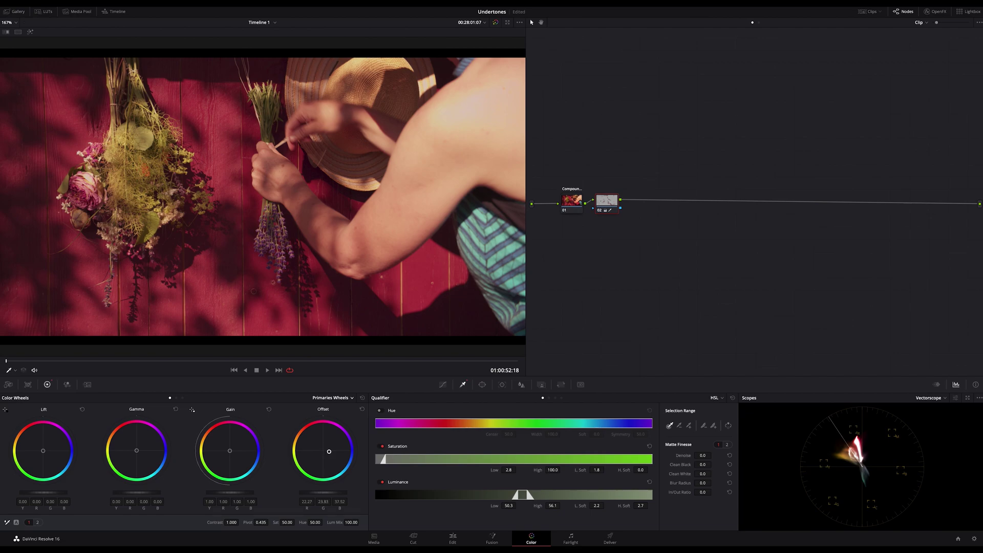
drag(329, 452, 330, 453)
key(ctrl+d)
key(ctrl+d)
key(shift+h)
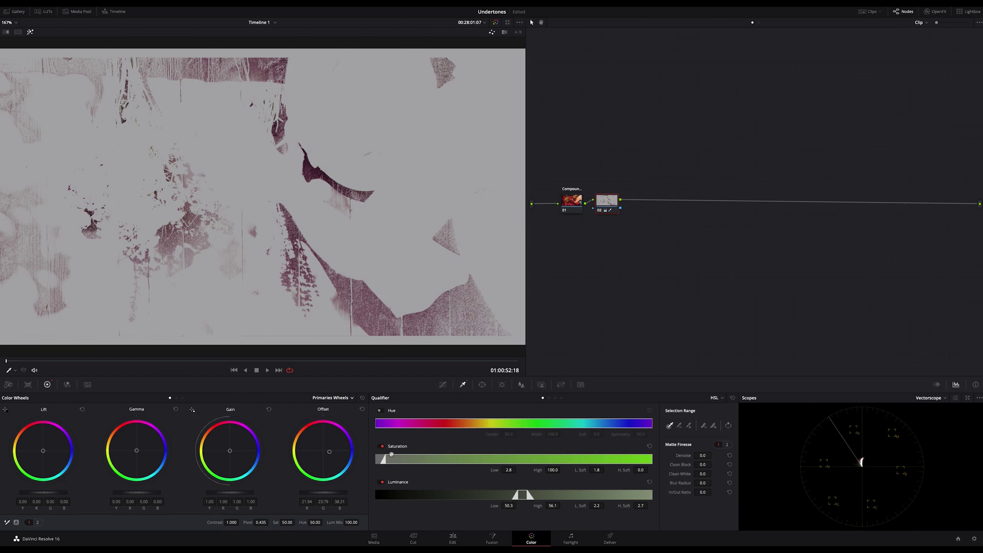
drag(386, 461, 384, 461)
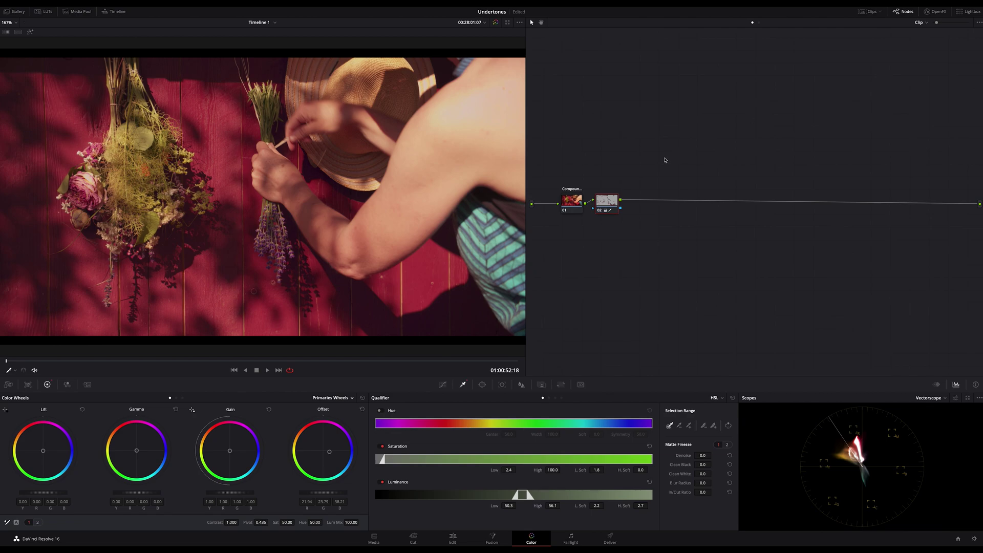
drag(604, 207, 621, 207)
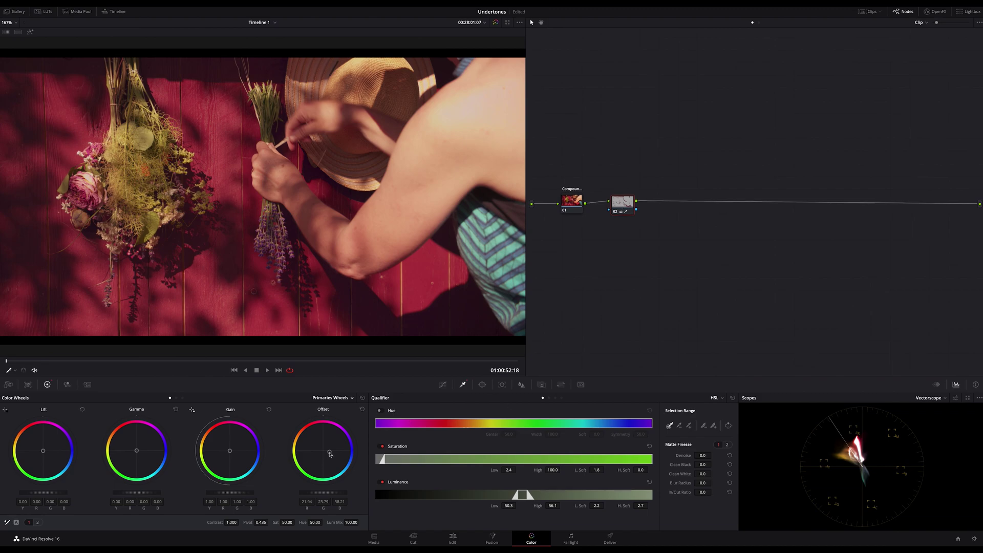
Step: Fine-tune the blue offset tint on node 02's keyed area
drag(330, 454, 329, 453)
Step: Add parallel node 04 and key its luminance to the 60.6–63.4 upper mids
key(alt+p)
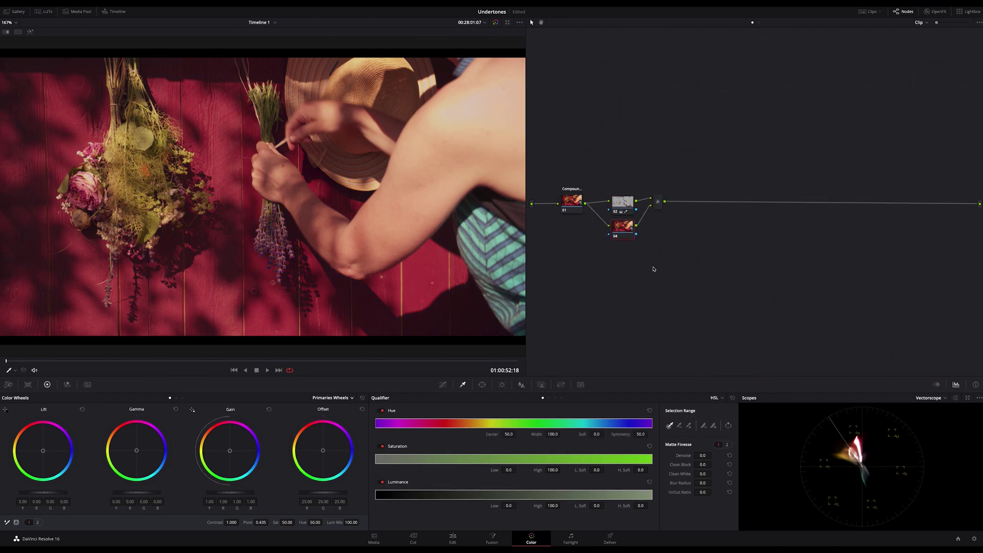
drag(376, 494, 491, 495)
drag(651, 494, 552, 494)
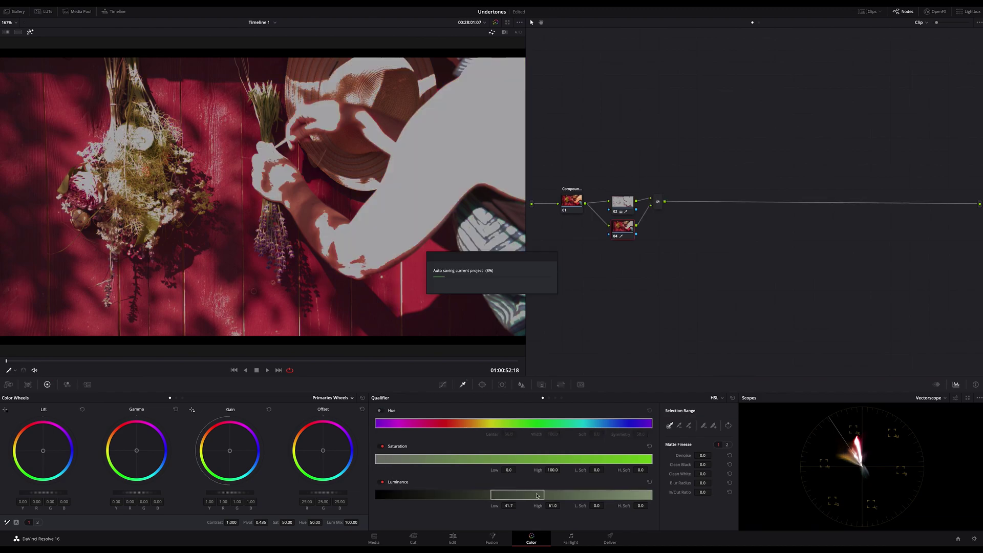
drag(491, 495, 547, 494)
key(shift+h)
Step: Limit node 04's saturation key to 2.7–10.9 and warm its offset toward orange
drag(652, 459, 404, 458)
key(shift+h)
drag(323, 450, 321, 450)
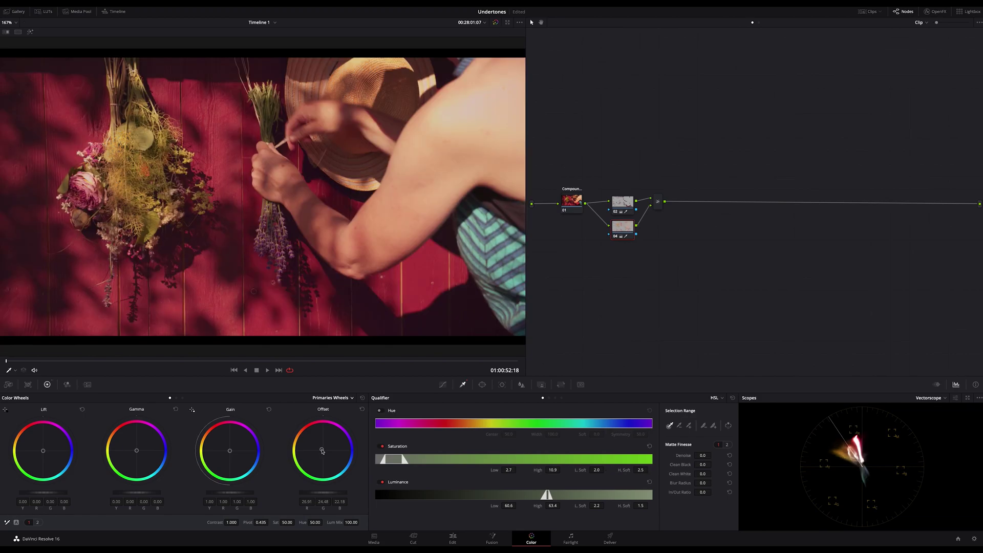
drag(322, 450, 321, 449)
Step: Set node 04's saturation to 52.20 and compare it against node 02
drag(284, 522, 296, 522)
click(628, 200)
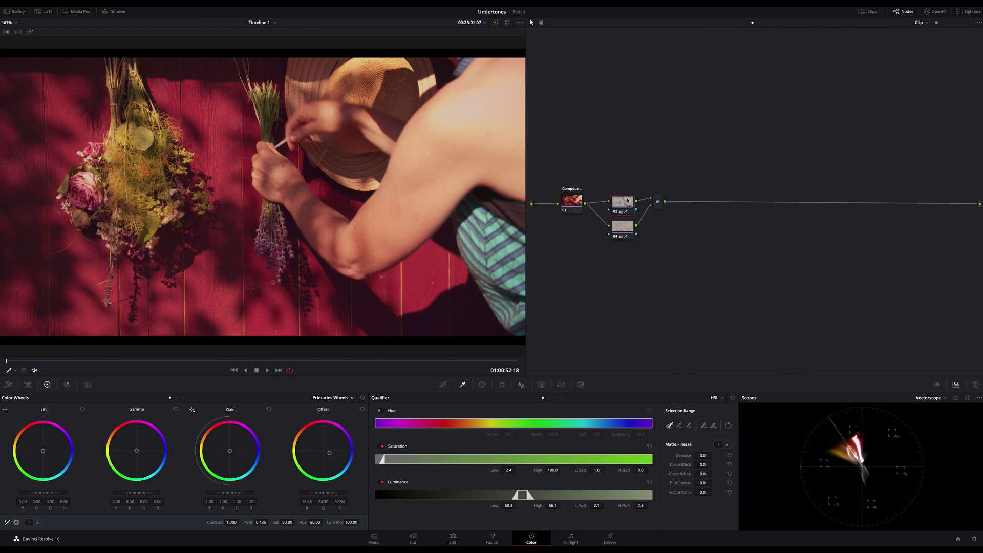
drag(618, 181, 687, 270)
click(628, 225)
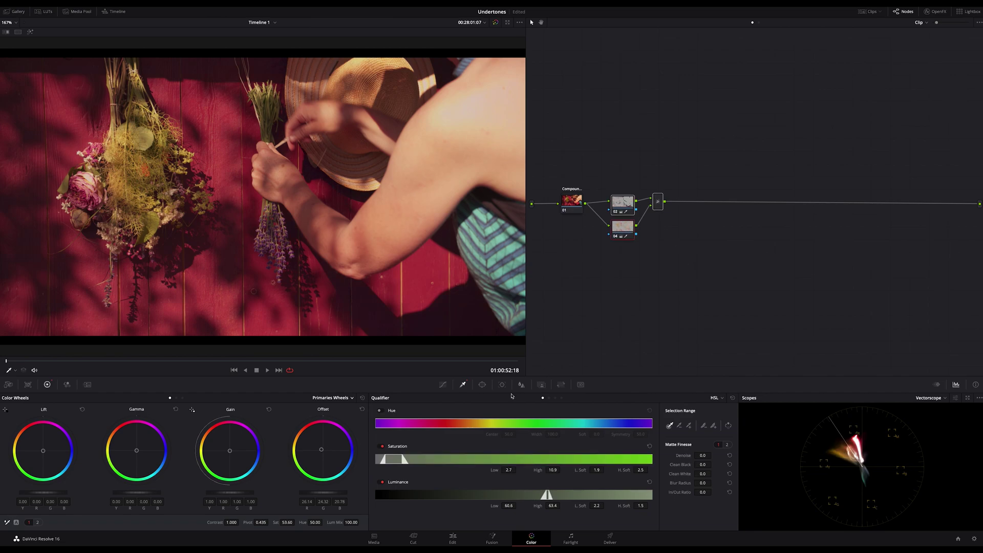
Step: Refine node 04's orange offset to 25.86 / 23.18 / 22.82 and select nodes 02, 04 and the mixer
drag(321, 450, 321, 449)
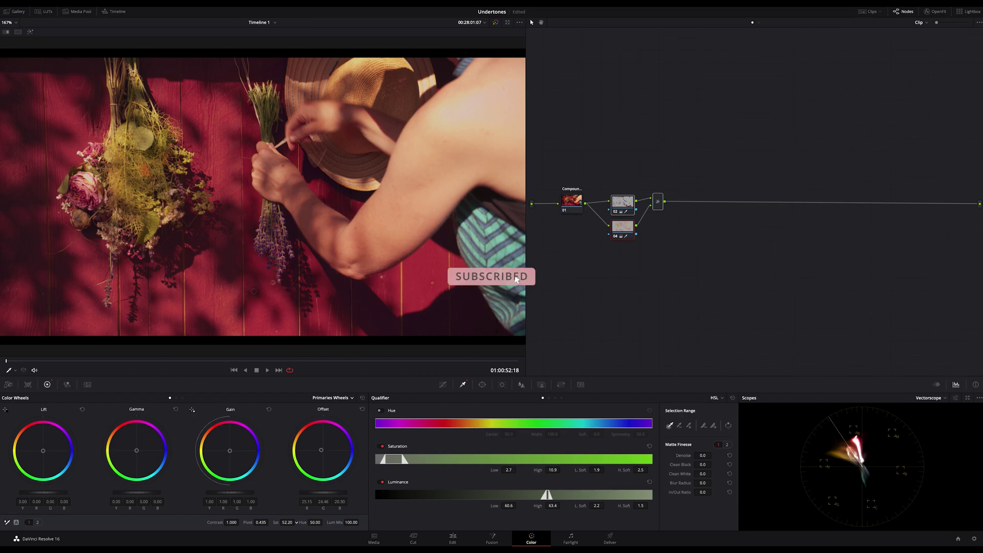
drag(321, 450, 323, 449)
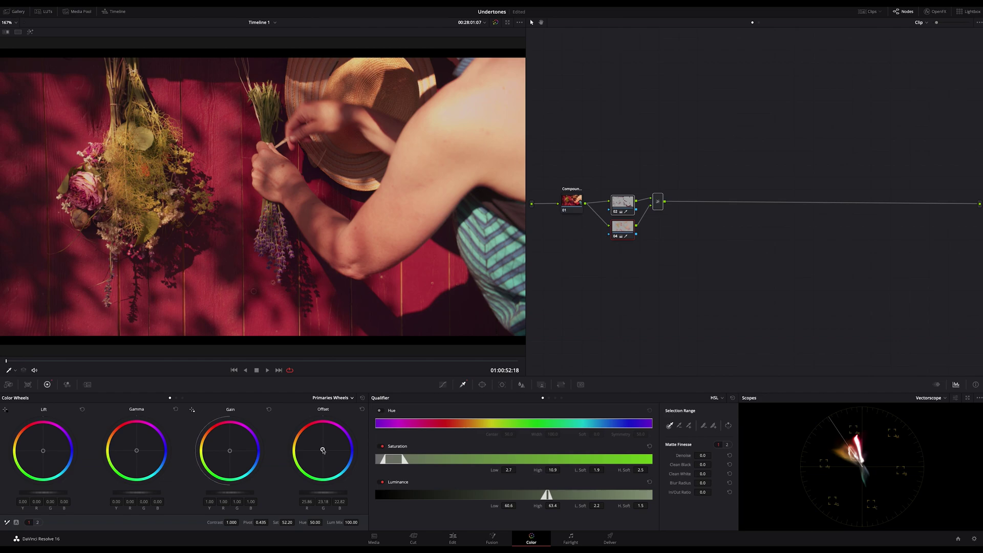
drag(611, 175, 685, 255)
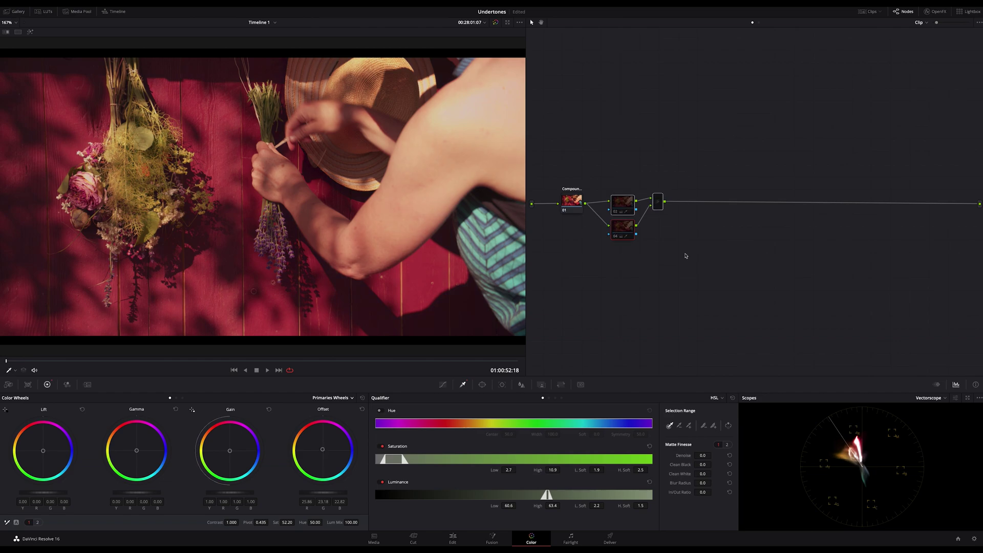